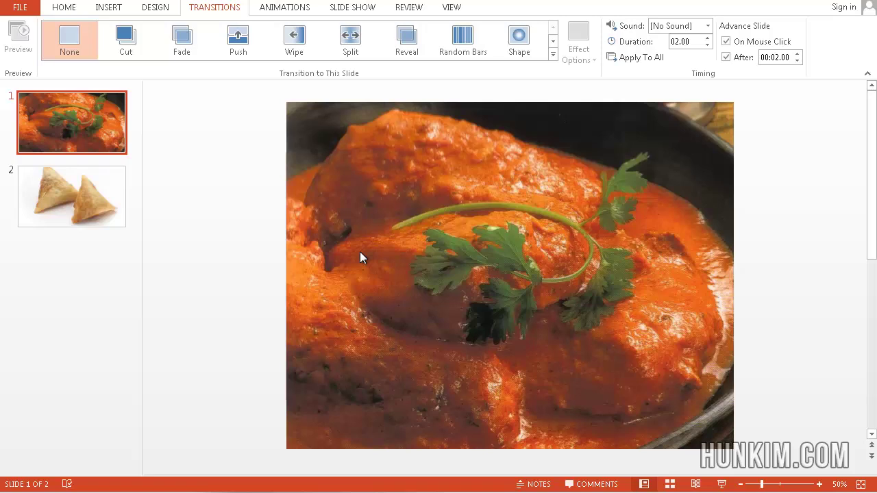
View the samosa slide, then return to the butter chicken slide
click(103, 195)
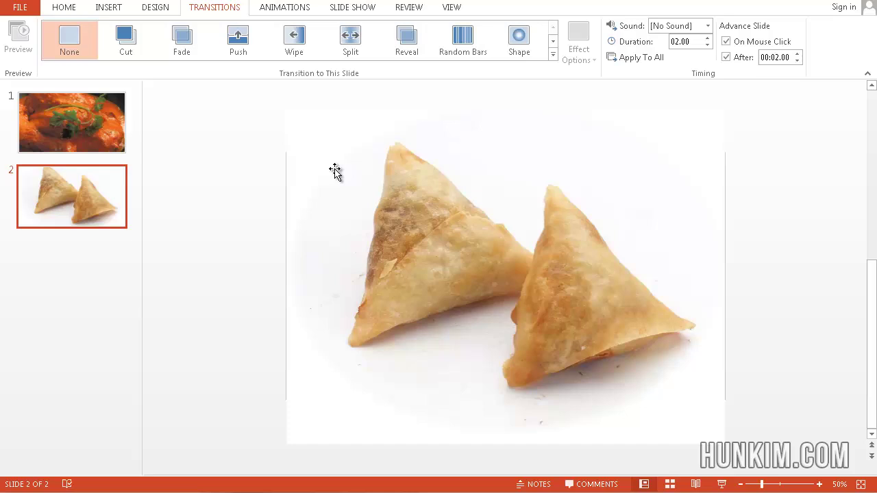
click(80, 127)
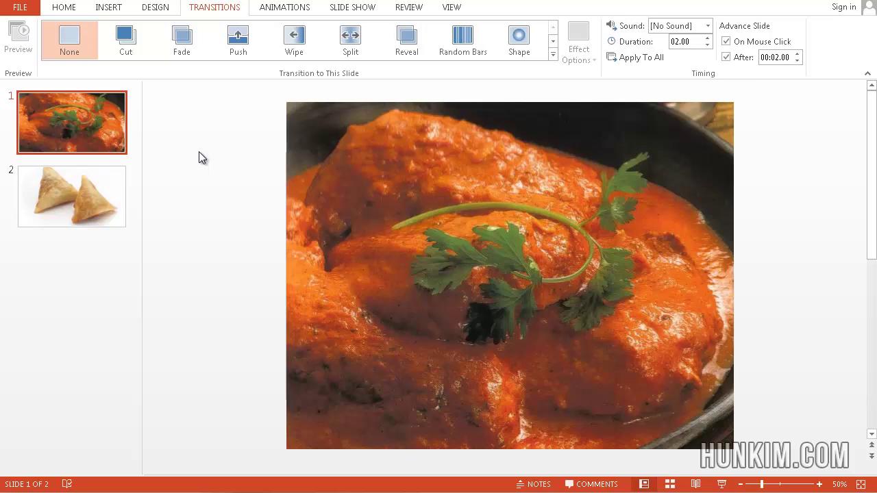
Show the FILE Info page, then leave it to return to Normal view
click(22, 10)
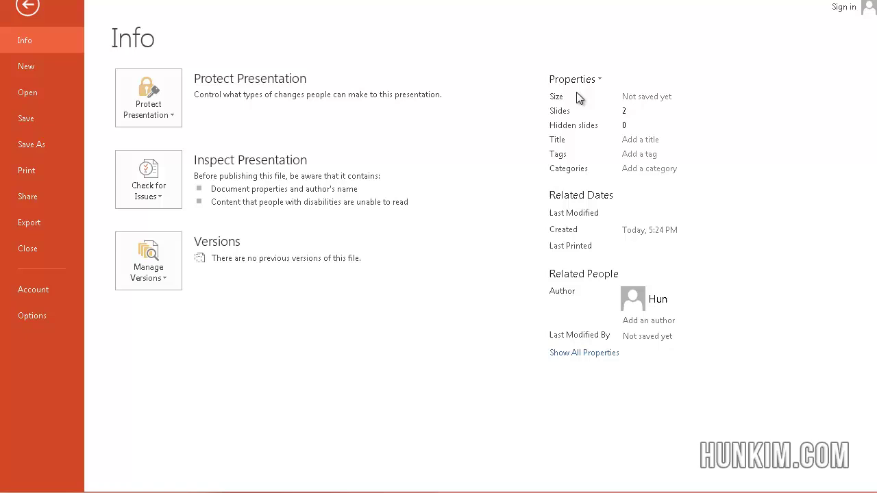
key(Escape)
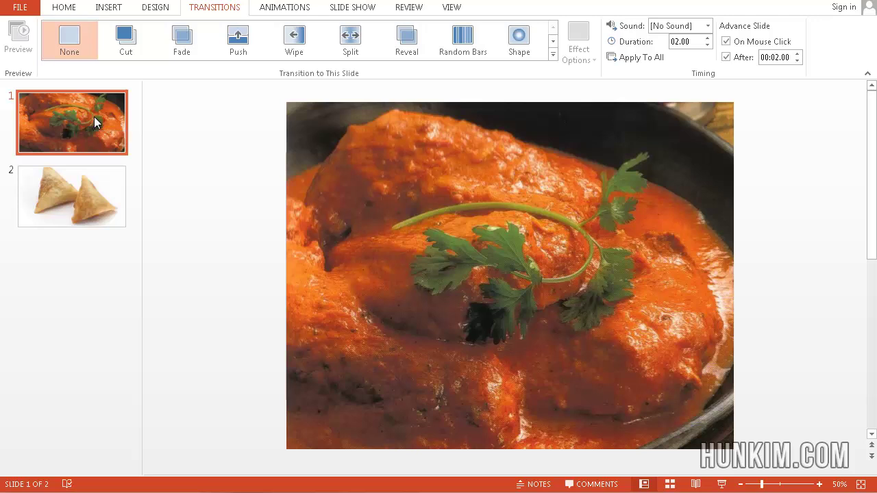
right_click(238, 156)
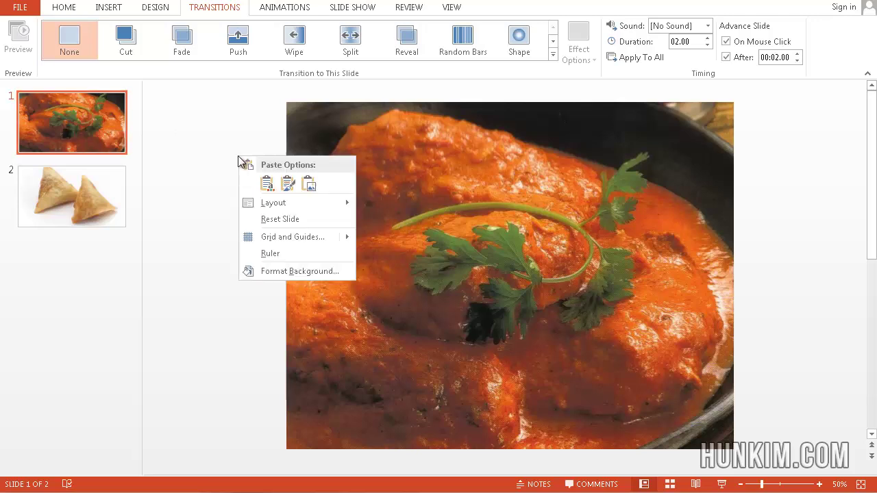
key(Escape)
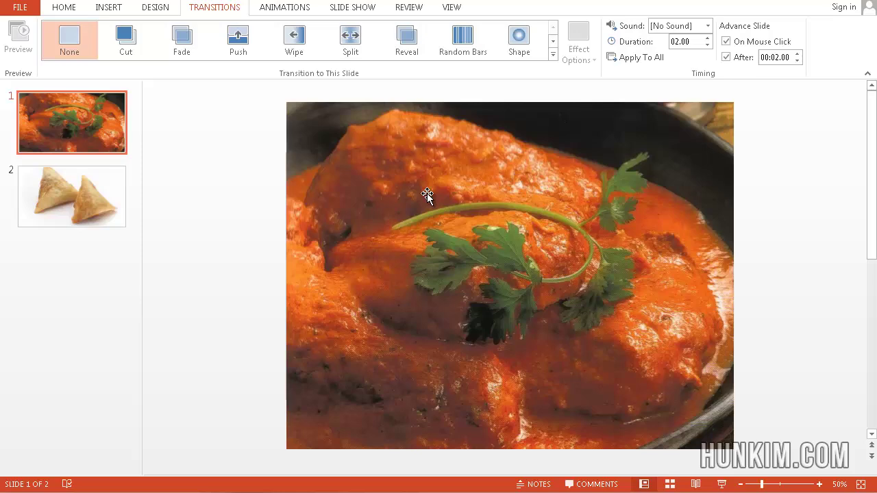
click(424, 194)
drag(286, 101, 484, 224)
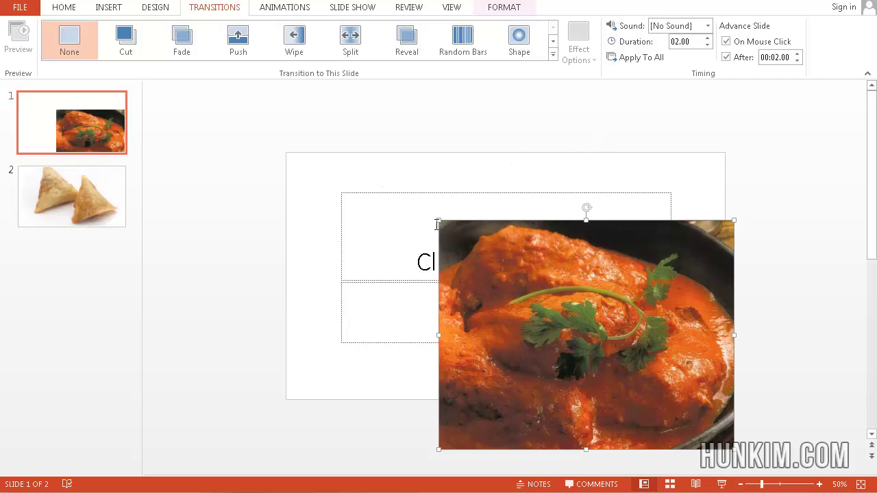
drag(436, 222, 283, 164)
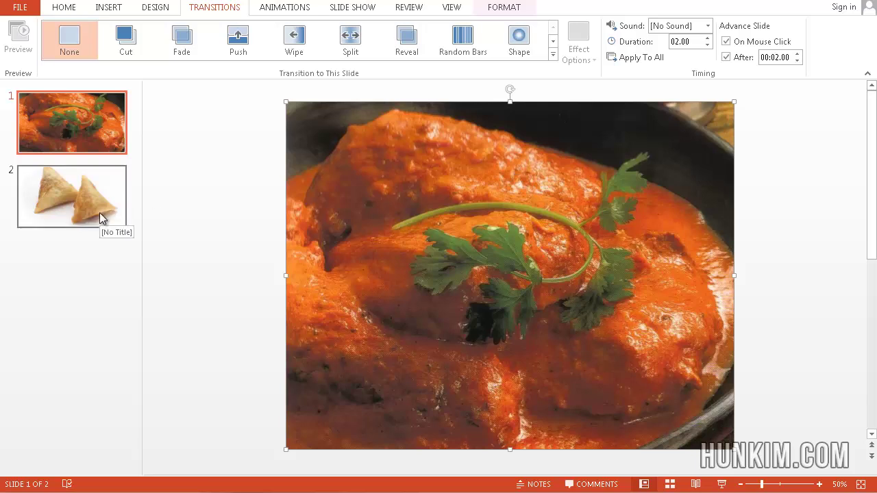
right_click(89, 272)
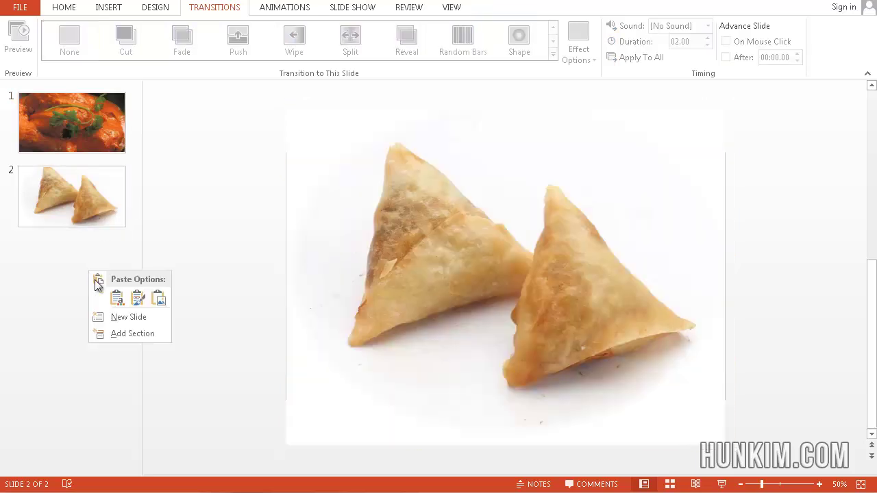
click(120, 318)
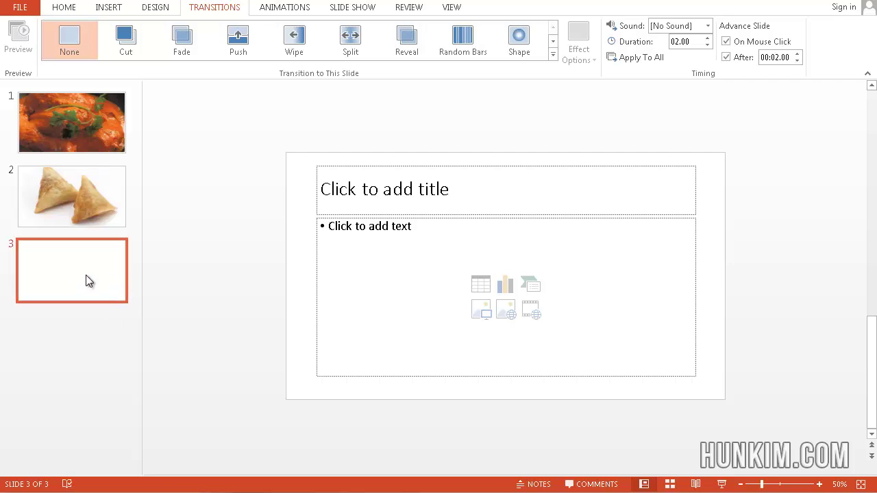
key(Delete)
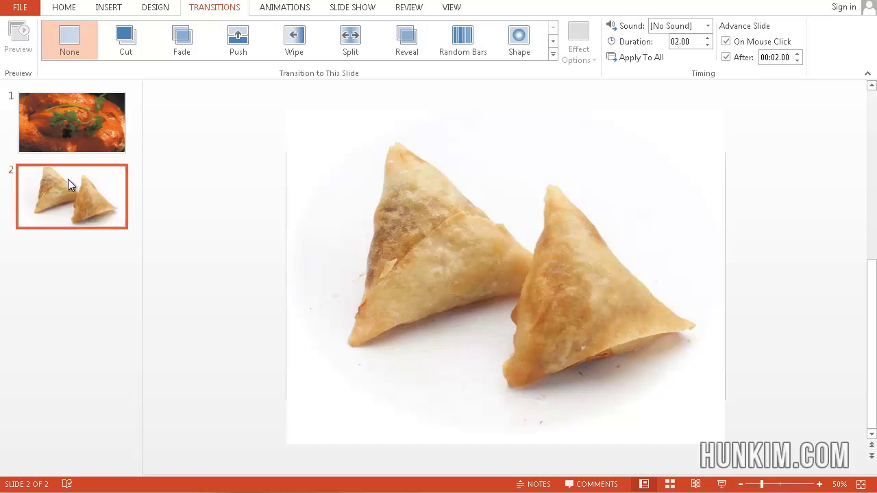
click(312, 181)
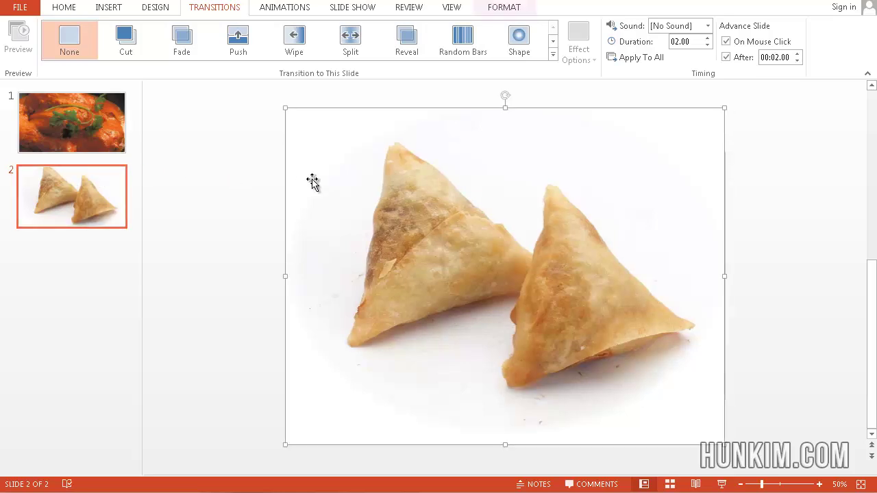
drag(282, 108, 288, 135)
click(270, 160)
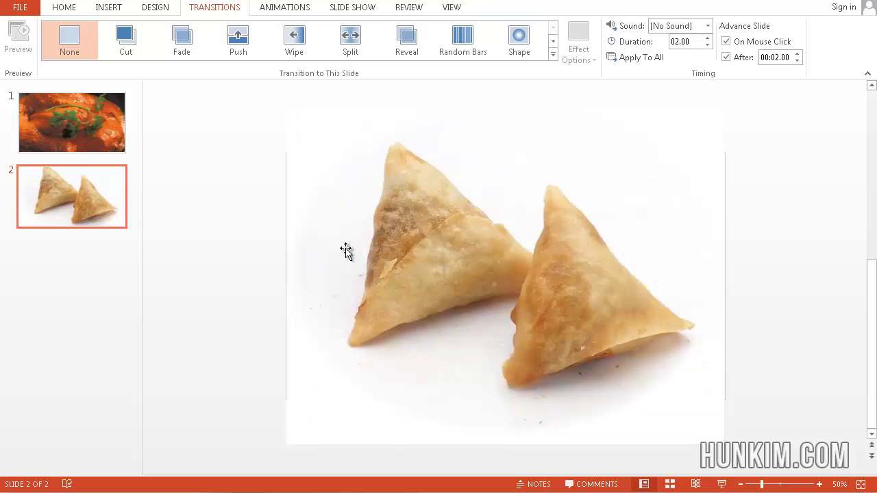
Confirm the slide zoom at 50% from the VIEW tab's Zoom dialog
click(456, 8)
click(359, 43)
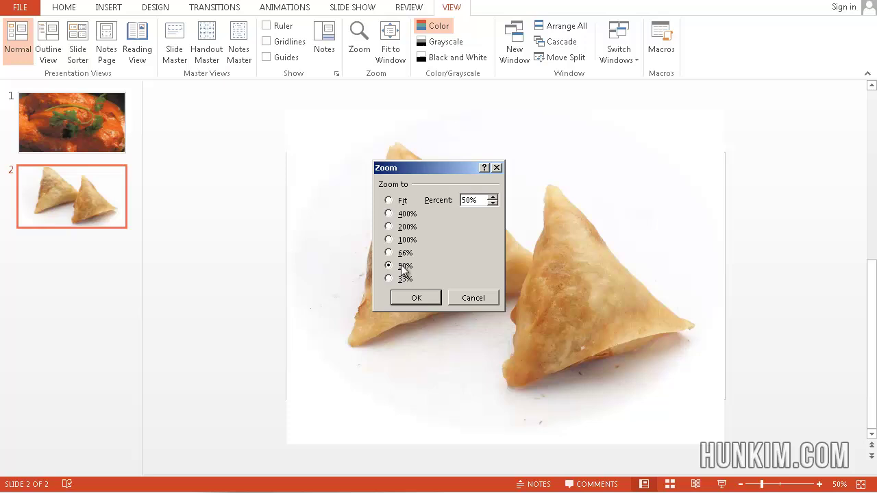
click(418, 299)
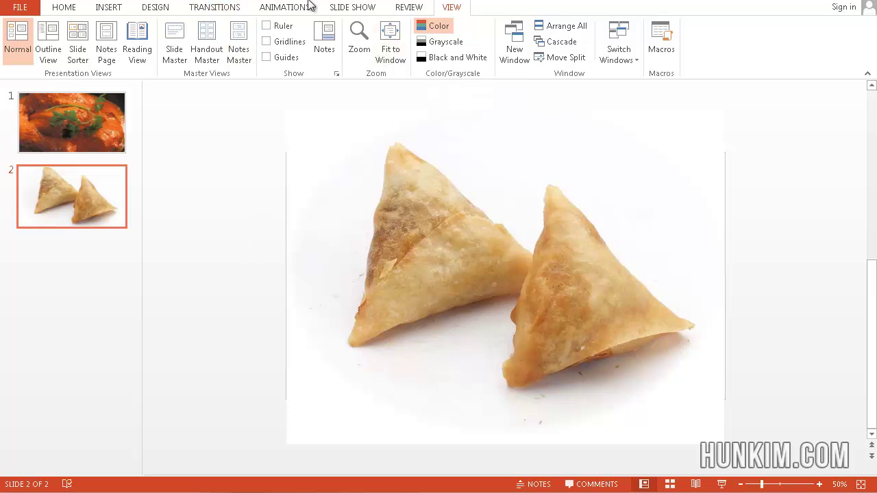
Set up the show to loop continuously until Esc, advancing using timings
click(338, 8)
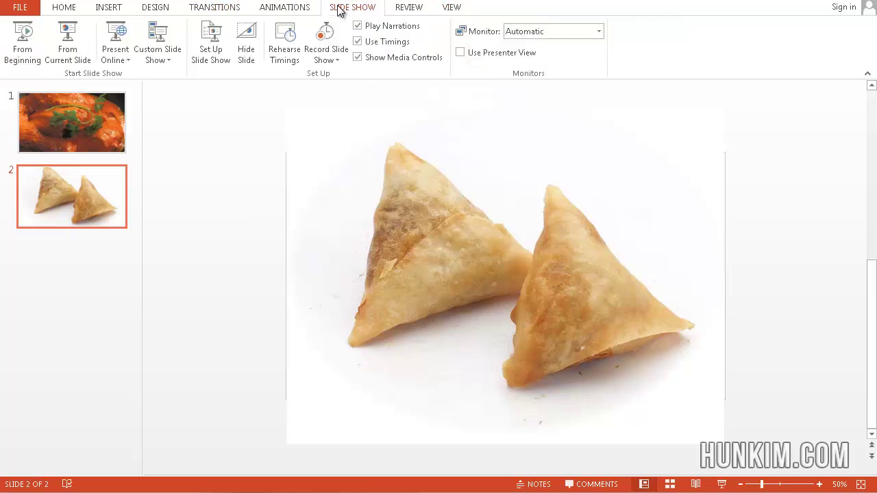
click(211, 40)
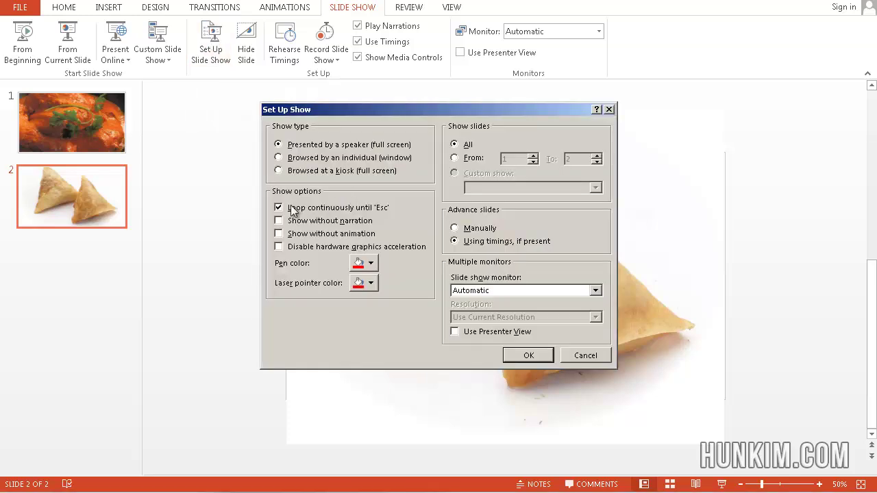
click(279, 207)
click(279, 207)
drag(453, 106, 338, 115)
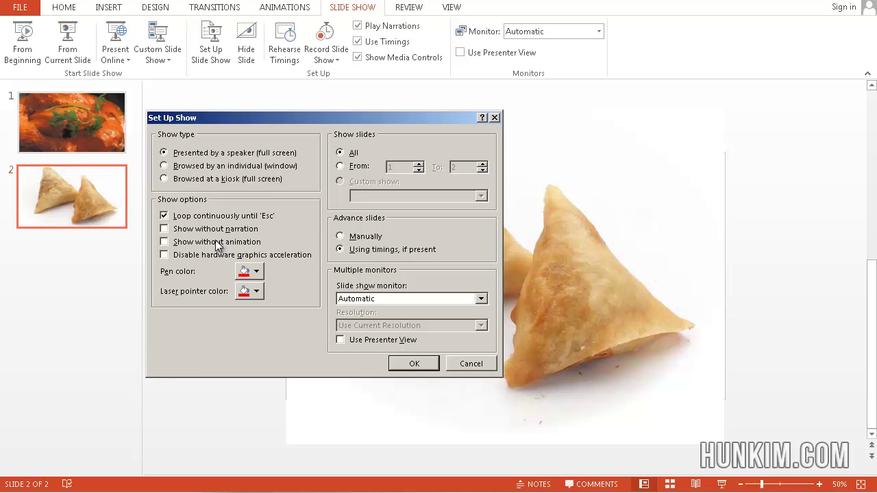
click(405, 364)
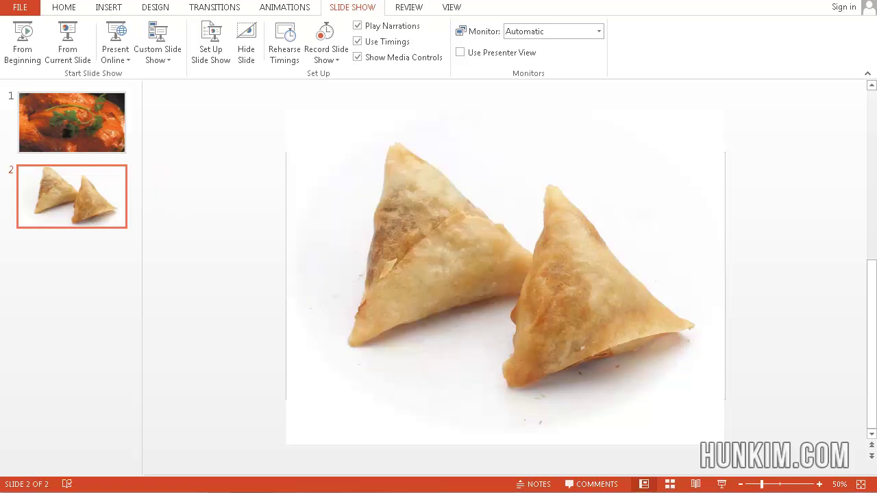
Set Advance Slide After to 00:02.00 and apply it to all slides
click(221, 10)
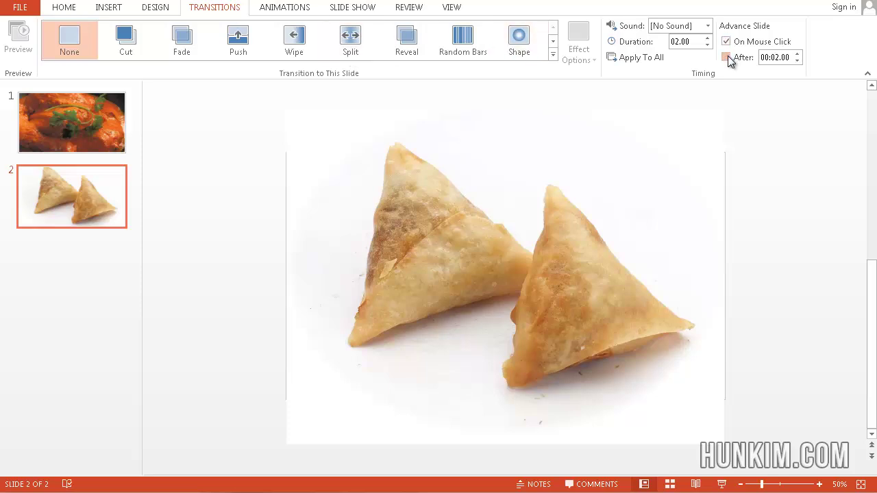
click(797, 61)
click(797, 61)
click(798, 54)
click(797, 54)
click(632, 58)
Bring up the SLIDE SHOW tab to run the presentation
click(357, 8)
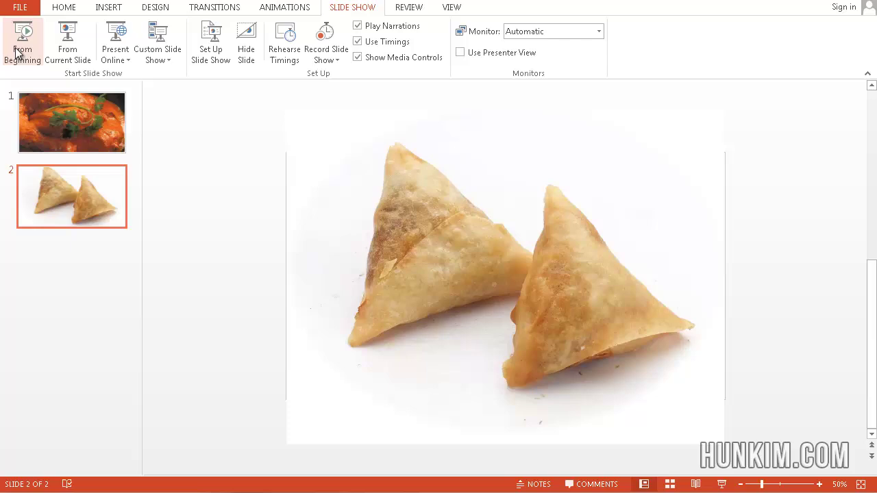